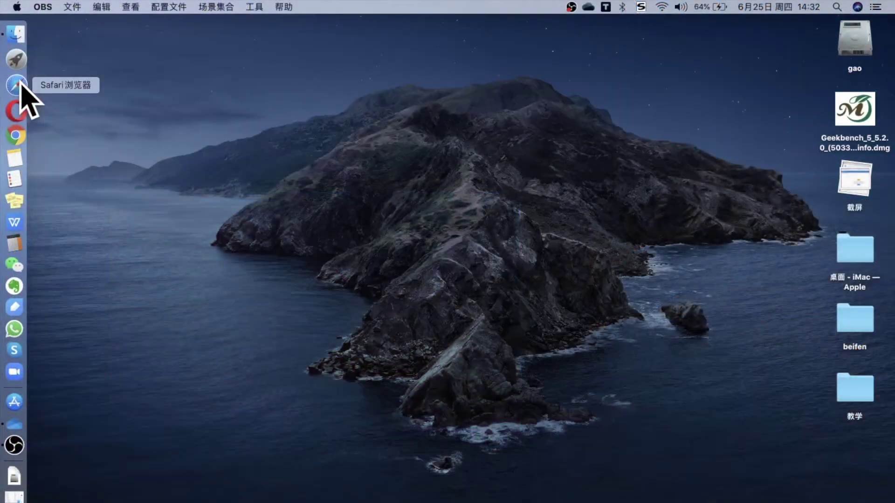
Launch Chrome and open the pasted OneDrive share link for macOSDPBAccessUtility.dmg.
{"action": "left_click", "coordinate": [16, 134]}
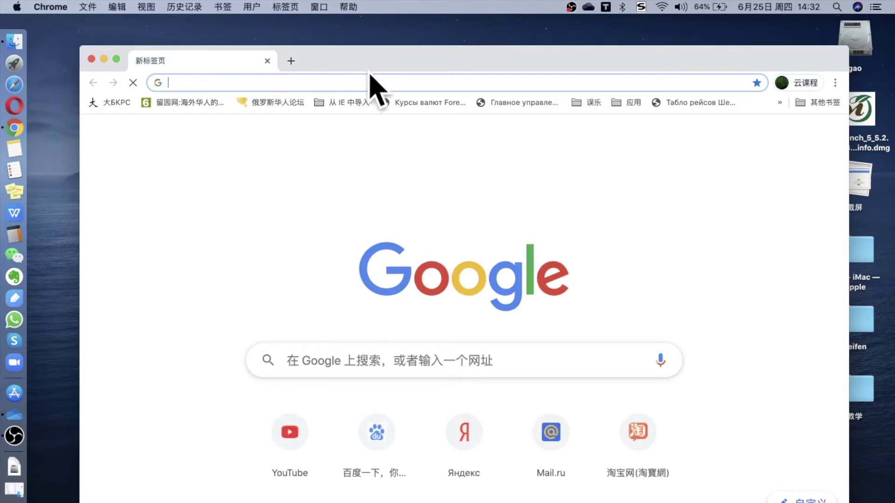
{"action": "left_click", "coordinate": [356, 85]}
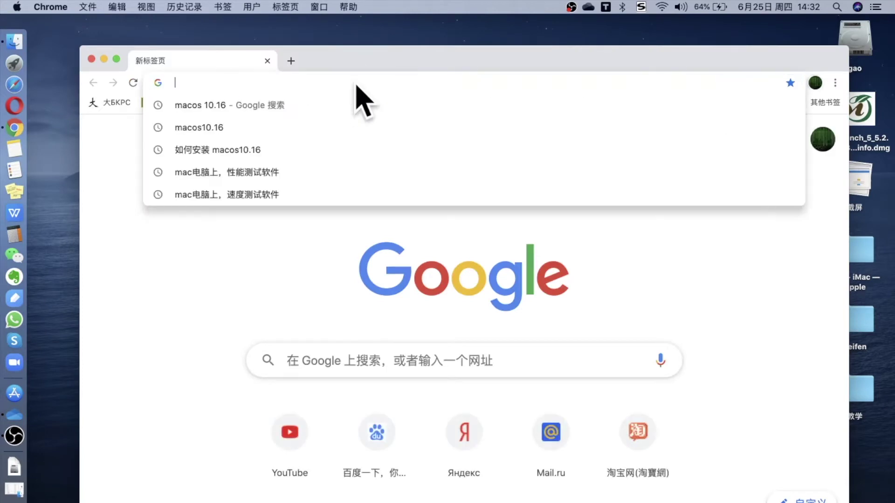
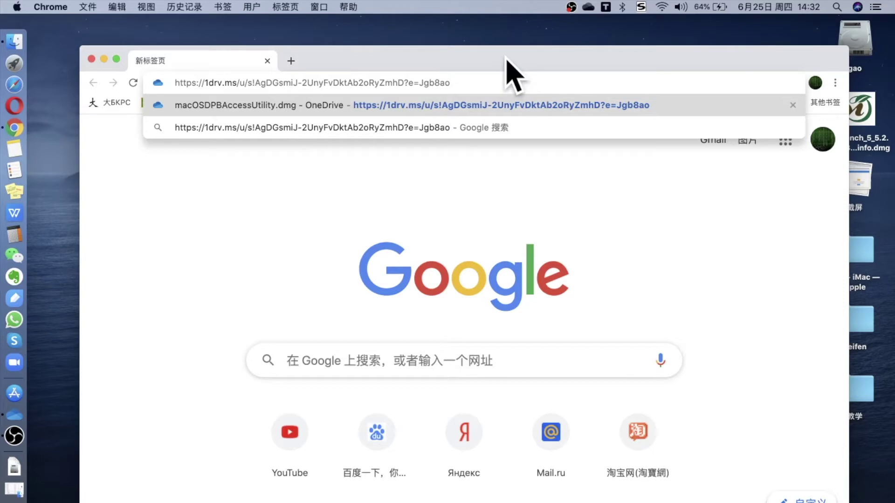
{"action": "key", "text": "Return"}
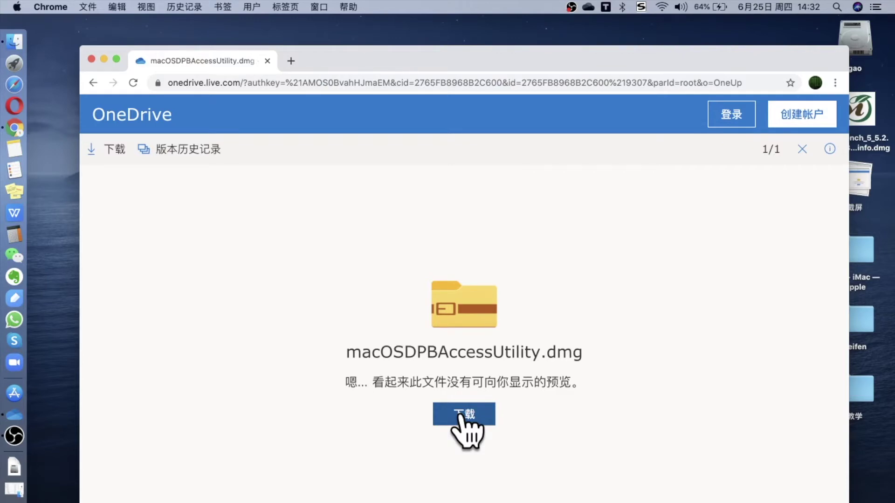
Start the download, cancel saving a duplicate copy, and close Chrome.
{"action": "left_click", "coordinate": [461, 416]}
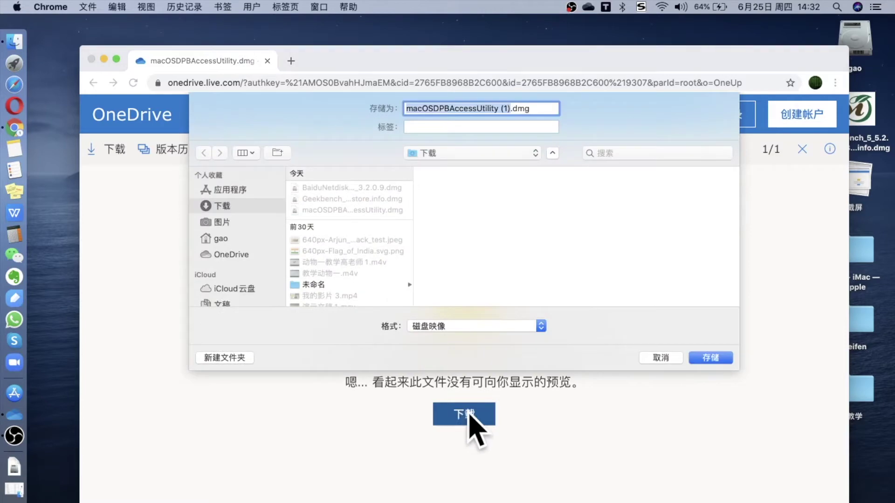
{"action": "left_click", "coordinate": [662, 357]}
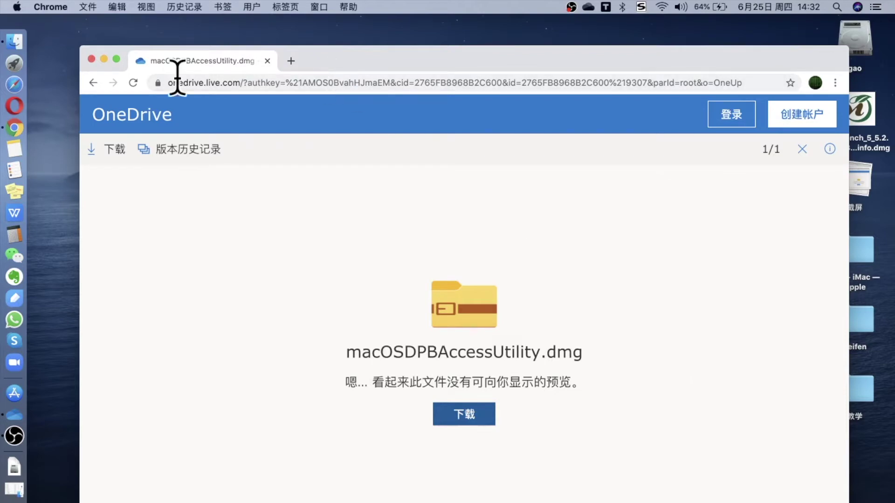
{"action": "left_click", "coordinate": [91, 59]}
Open macOSDPBAccessUtility.dmg from the Downloads folder in Finder.
{"action": "left_click", "coordinate": [14, 48]}
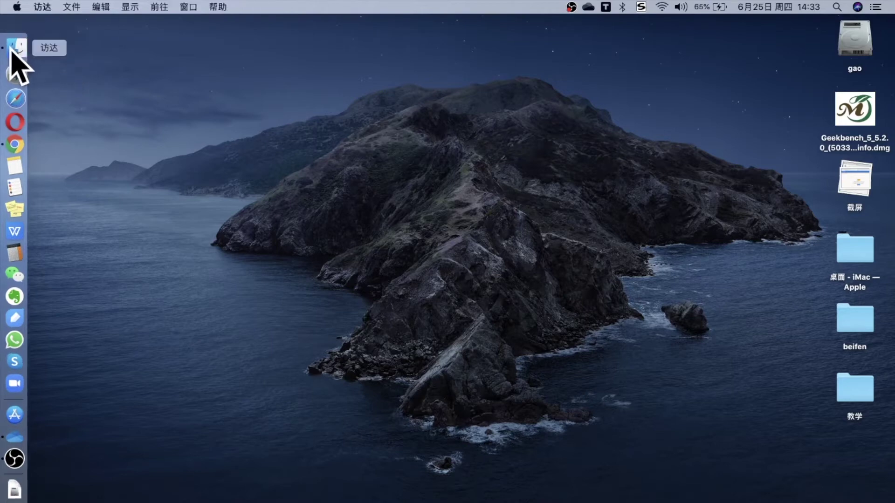
{"action": "left_click", "coordinate": [14, 48]}
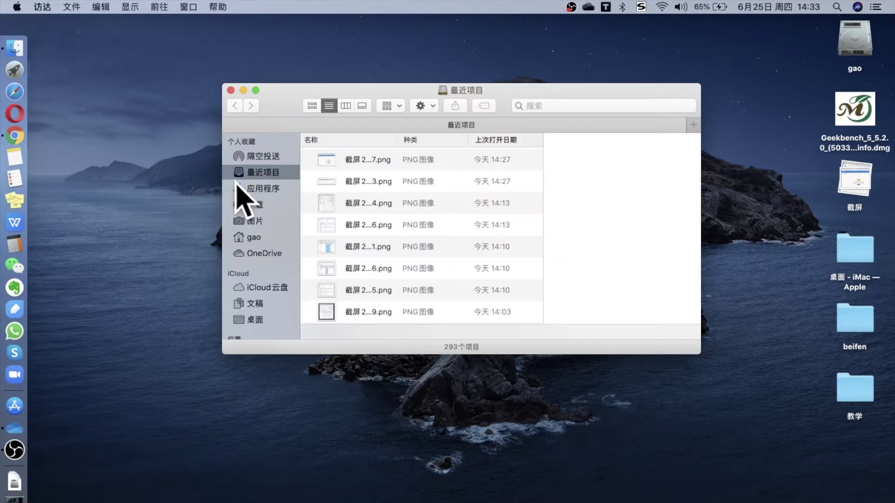
{"action": "left_click", "coordinate": [259, 204]}
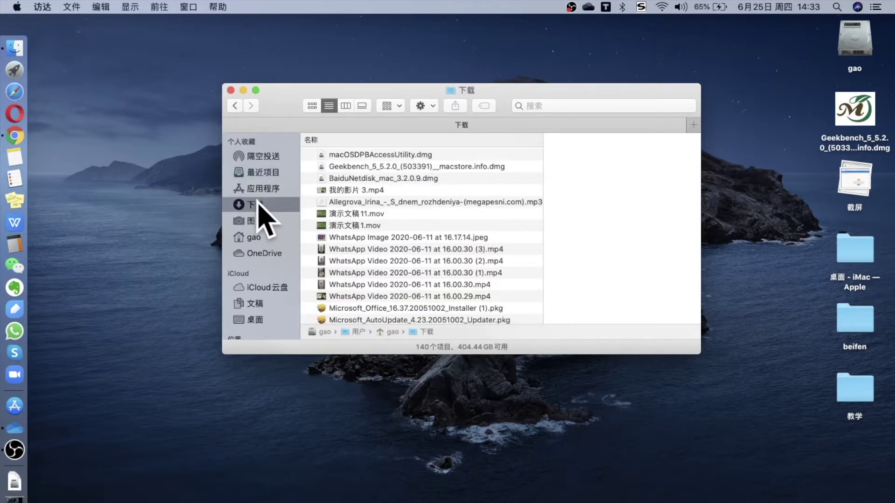
{"action": "left_click", "coordinate": [431, 155]}
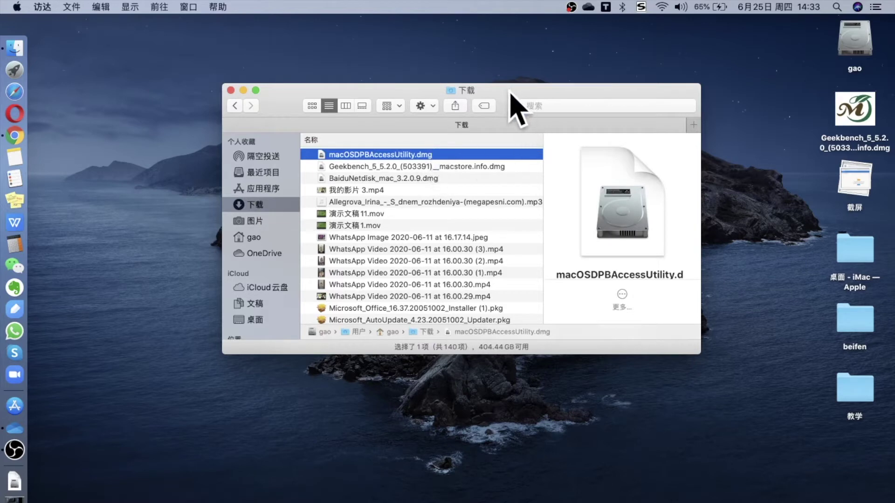
{"action": "left_click_drag", "start_coordinate": [509, 92], "coordinate": [480, 87]}
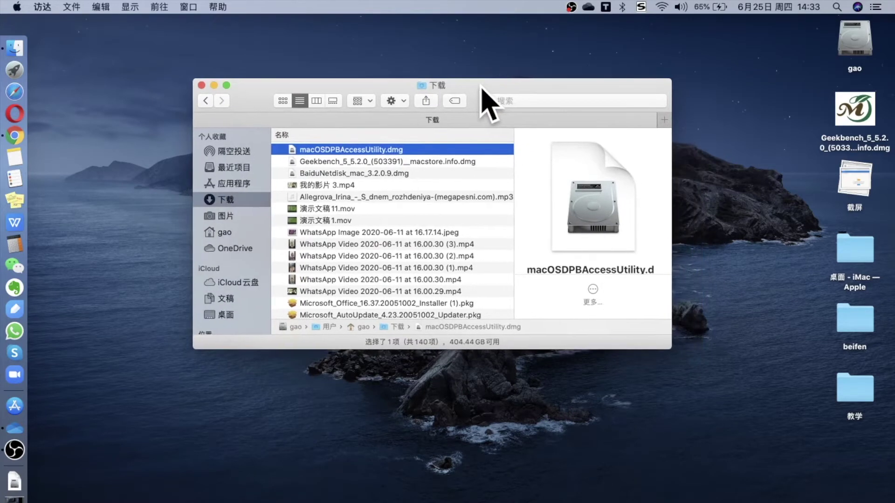
{"action": "double_click", "coordinate": [428, 148]}
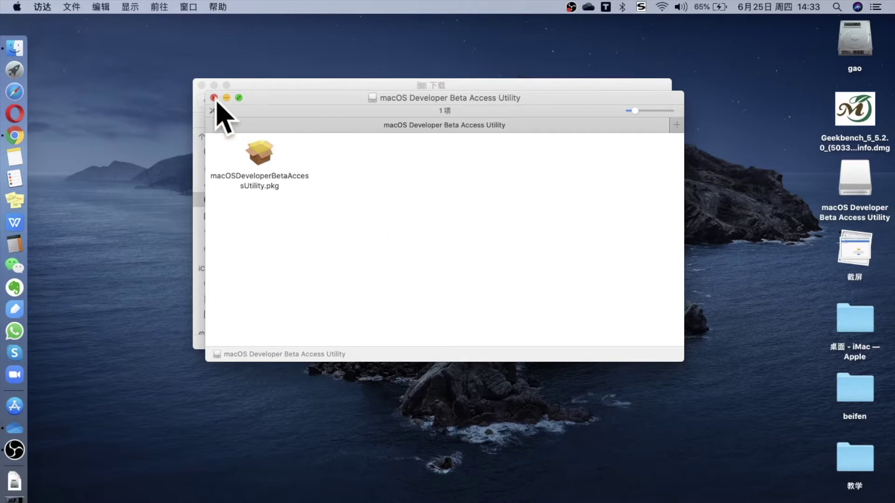
Close Downloads and launch macOSDeveloperBetaAccessUtility.pkg from the mounted volume.
{"action": "left_click", "coordinate": [203, 85]}
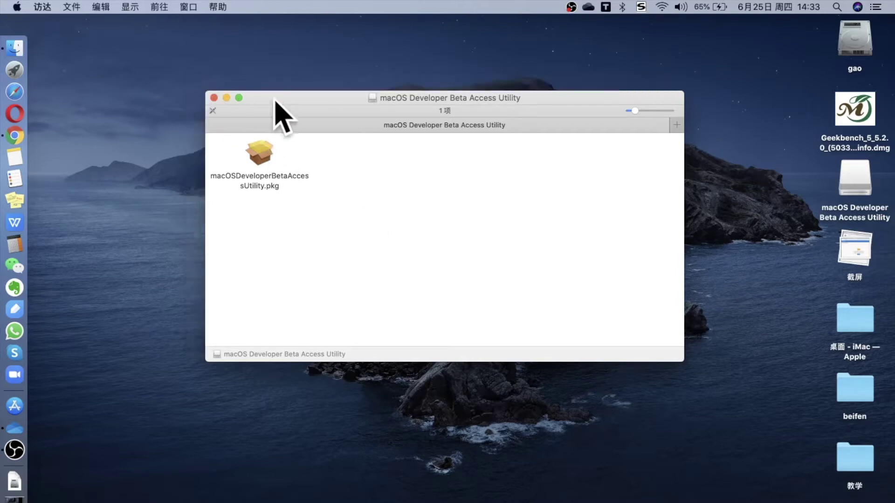
{"action": "left_click_drag", "start_coordinate": [299, 99], "coordinate": [276, 106]}
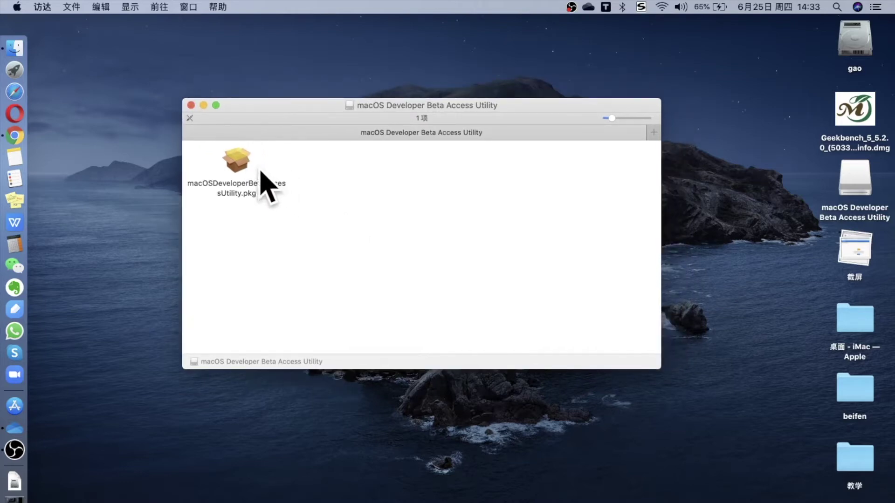
{"action": "left_click", "coordinate": [244, 162]}
{"action": "double_click", "coordinate": [243, 162]}
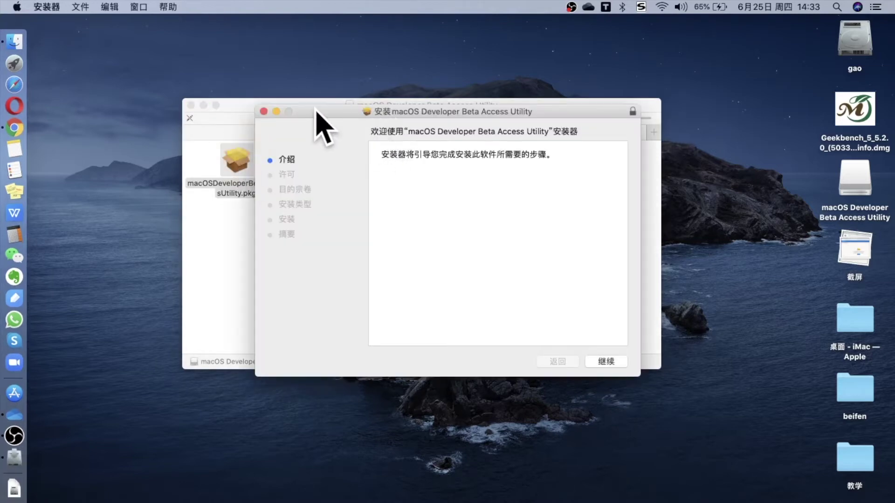
Clear the Finder window and continue past the installer introduction.
{"action": "left_click", "coordinate": [204, 105]}
{"action": "left_click_drag", "start_coordinate": [337, 111], "coordinate": [264, 86]}
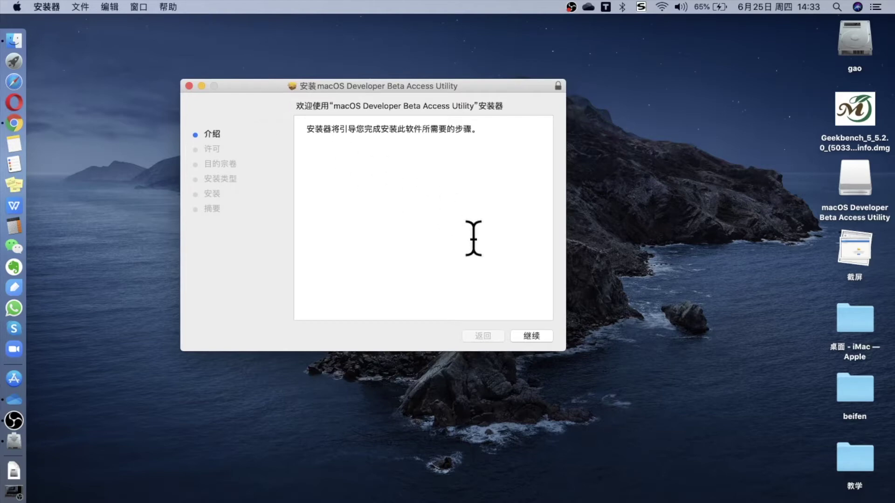
{"action": "left_click", "coordinate": [533, 337]}
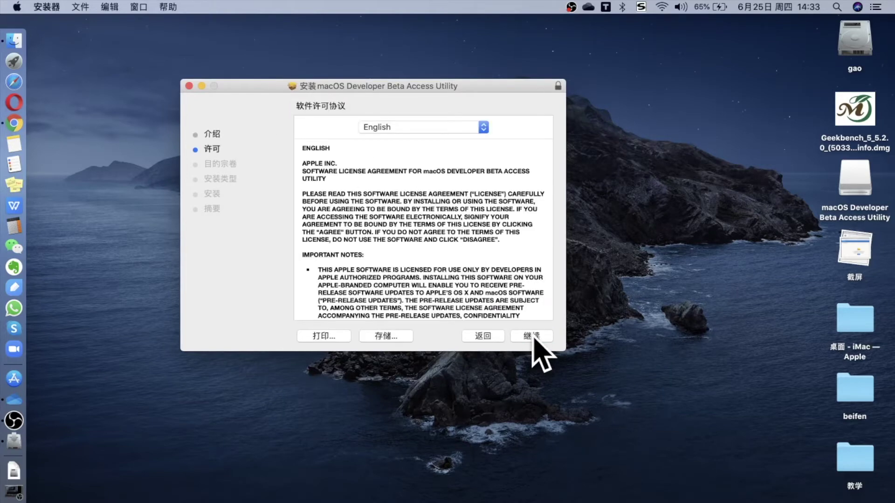
Keep English as the licence language and agree to the software licence.
{"action": "left_click", "coordinate": [483, 127]}
{"action": "left_click", "coordinate": [512, 122]}
{"action": "left_click", "coordinate": [532, 337]}
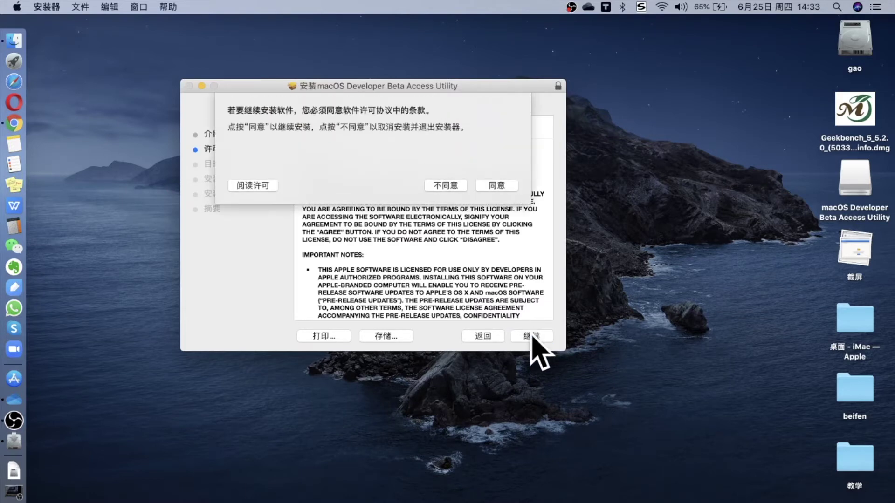
{"action": "left_click", "coordinate": [498, 186]}
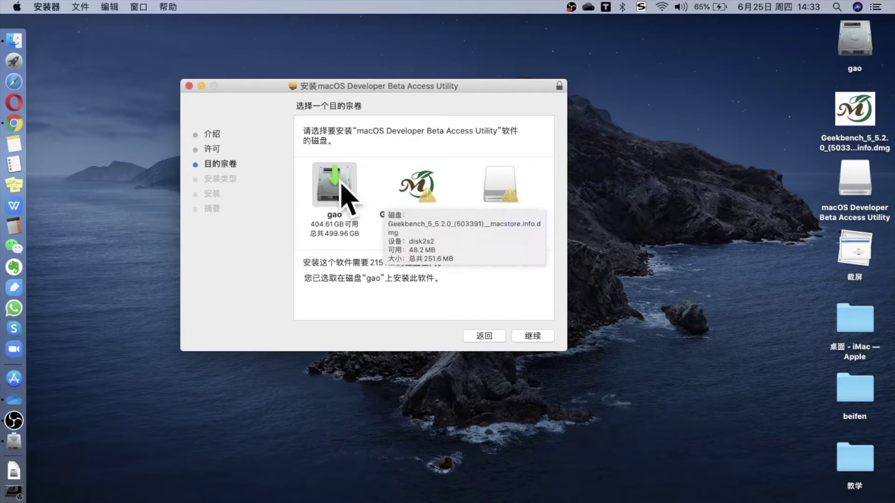
Install the Developer Beta Access Utility (215 KB) on disk gao.
{"action": "mouse_move", "coordinate": [339, 182]}
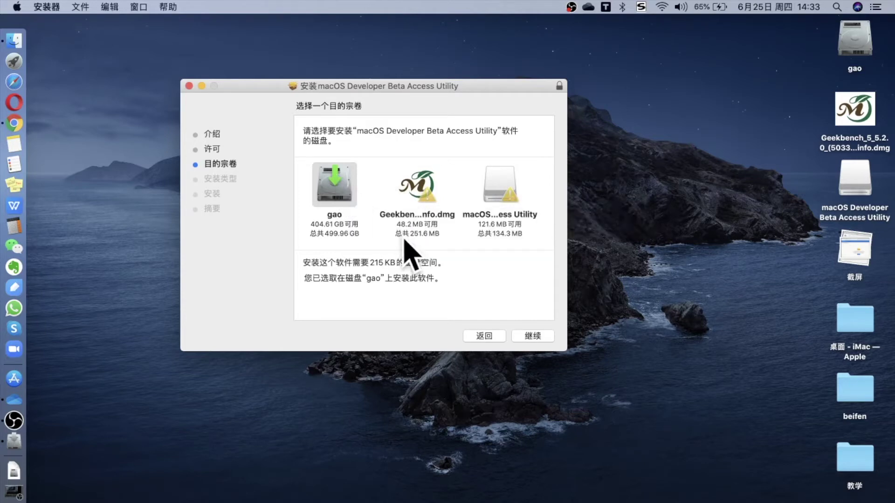
{"action": "mouse_move", "coordinate": [404, 239]}
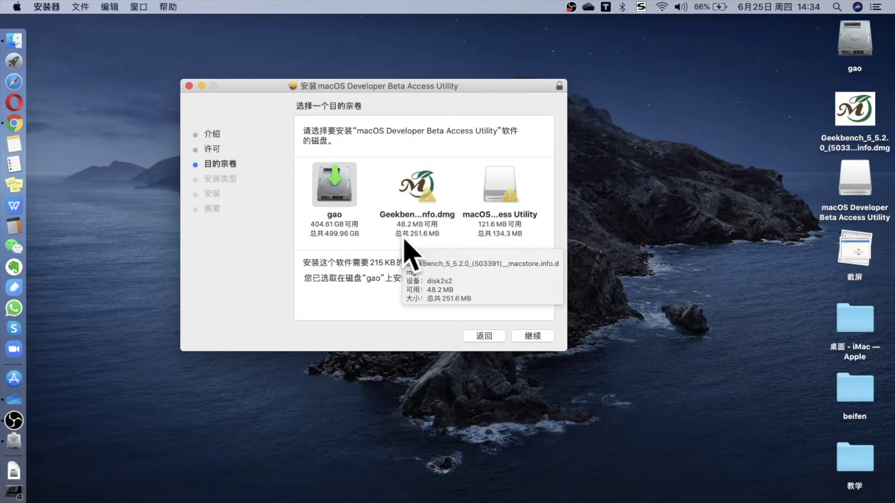
{"action": "left_click", "coordinate": [534, 336]}
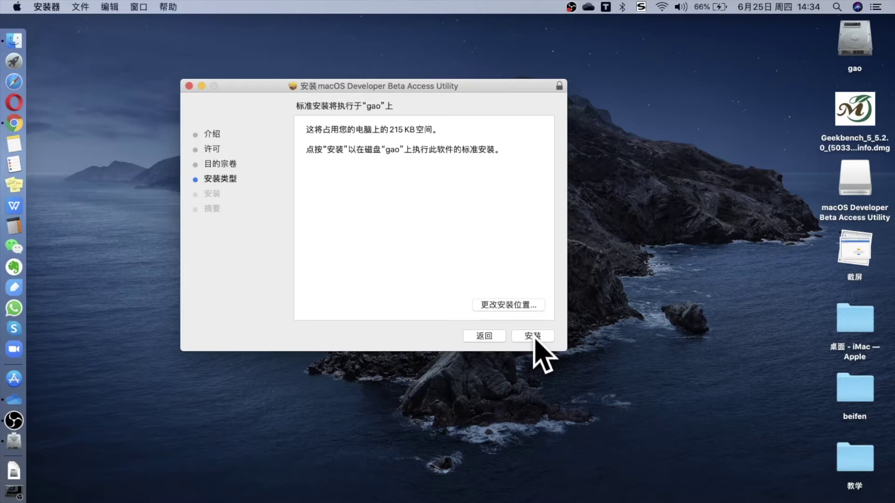
{"action": "left_click", "coordinate": [535, 338]}
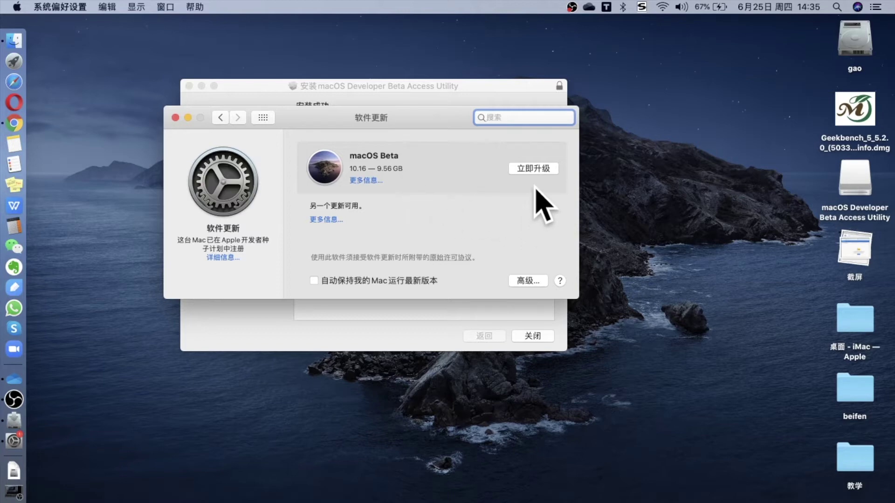
Start the 9.56 GB macOS Beta 10.16 upgrade in Software Update.
{"action": "left_click", "coordinate": [534, 172]}
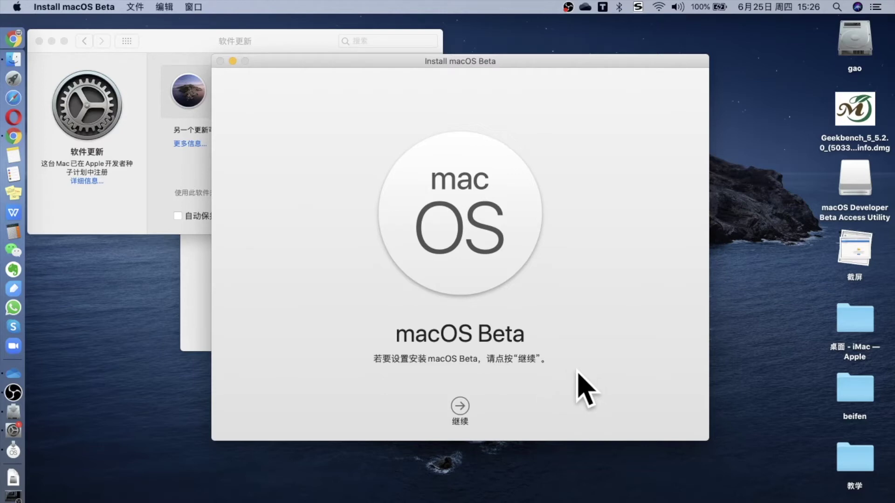
Agree to the macOS Beta licence and install it on disk gao.
{"action": "left_click", "coordinate": [461, 407]}
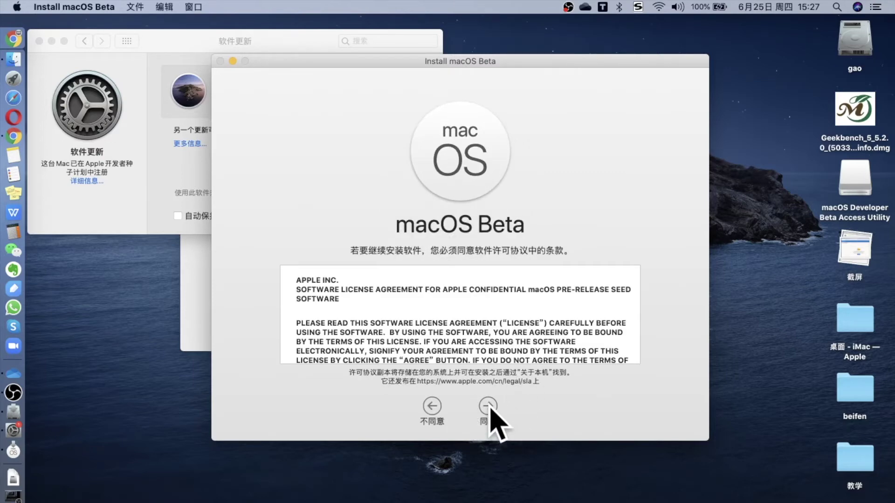
{"action": "left_click", "coordinate": [489, 408]}
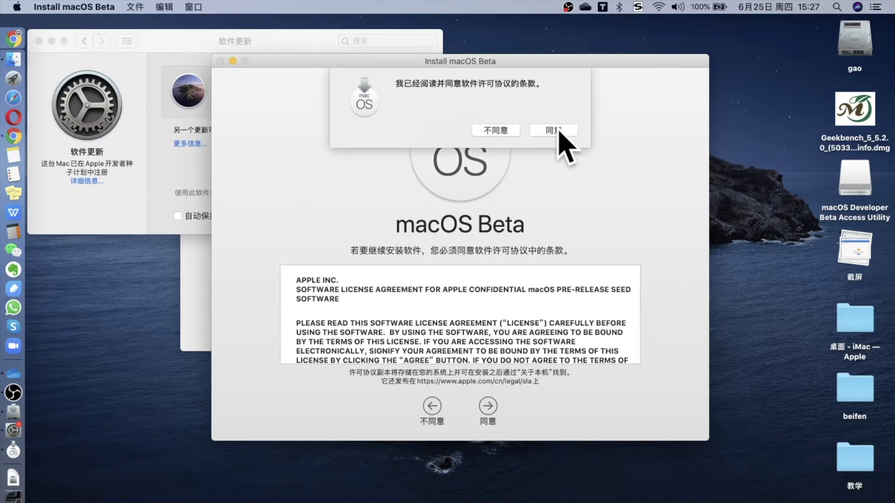
{"action": "left_click", "coordinate": [559, 131]}
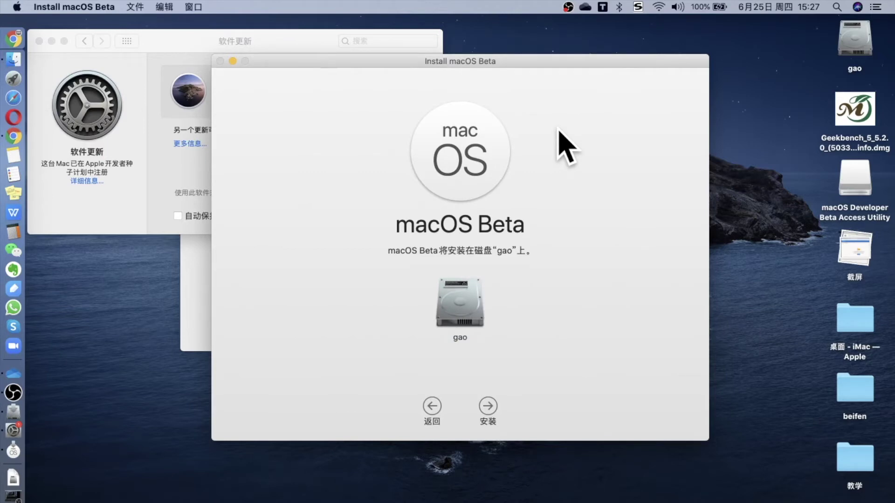
{"action": "left_click", "coordinate": [487, 406]}
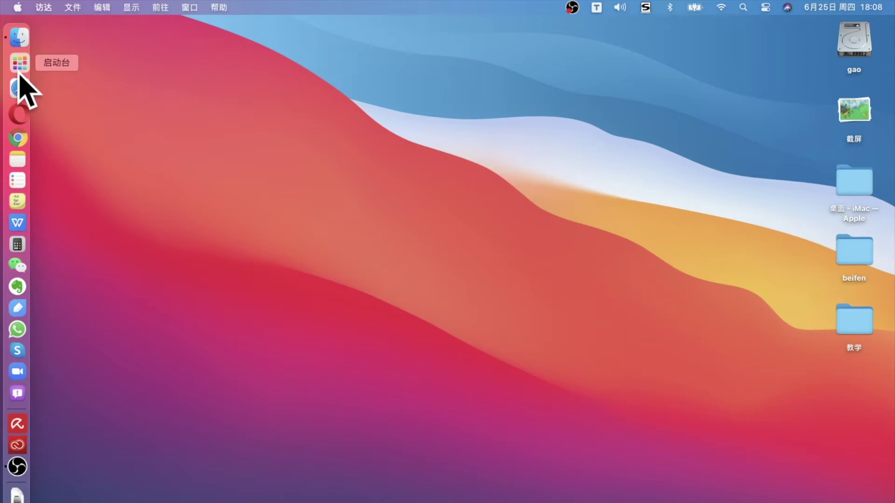
{"action": "left_click", "coordinate": [20, 67]}
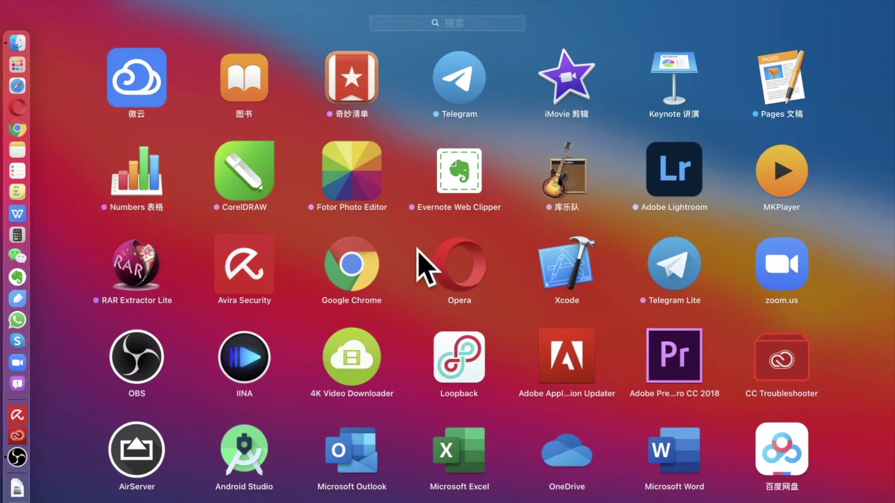
{"action": "scroll", "coordinate": [419, 254], "scroll_direction": "right", "scroll_amount": 5}
{"action": "scroll", "coordinate": [422, 266], "scroll_direction": "left", "scroll_amount": 3}
{"action": "left_click", "coordinate": [66, 261]}
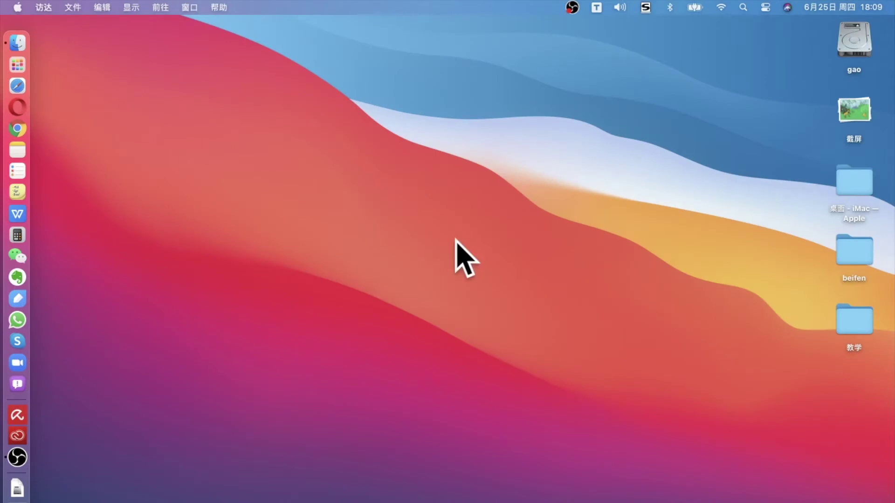
In Control Center, lower the sound volume slightly and adjust display brightness.
{"action": "left_click", "coordinate": [849, 28]}
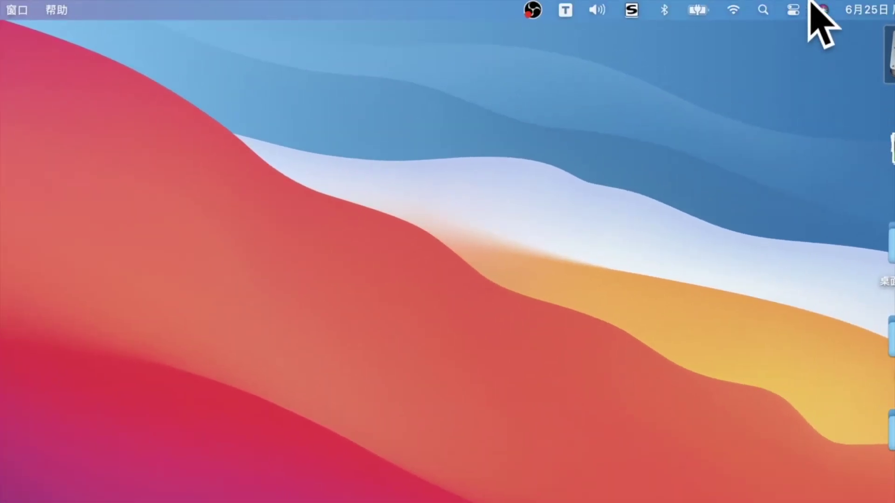
{"action": "left_click", "coordinate": [793, 10]}
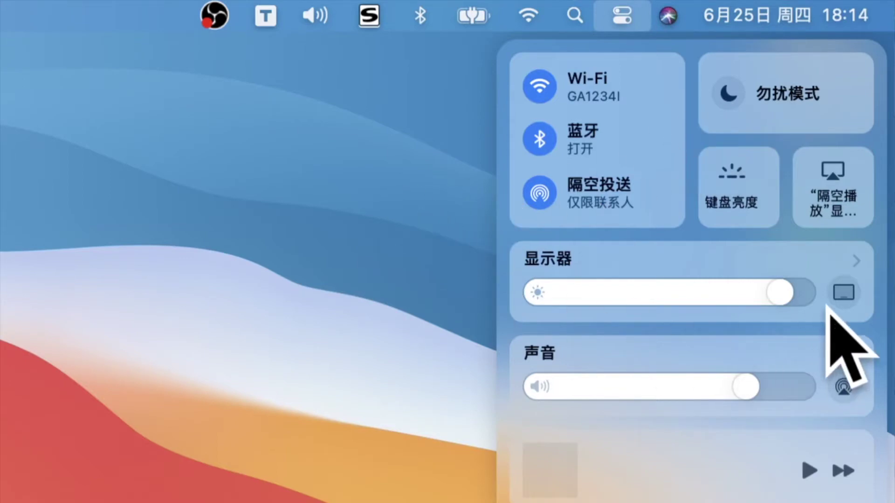
{"action": "left_click_drag", "start_coordinate": [747, 387], "coordinate": [724, 386]}
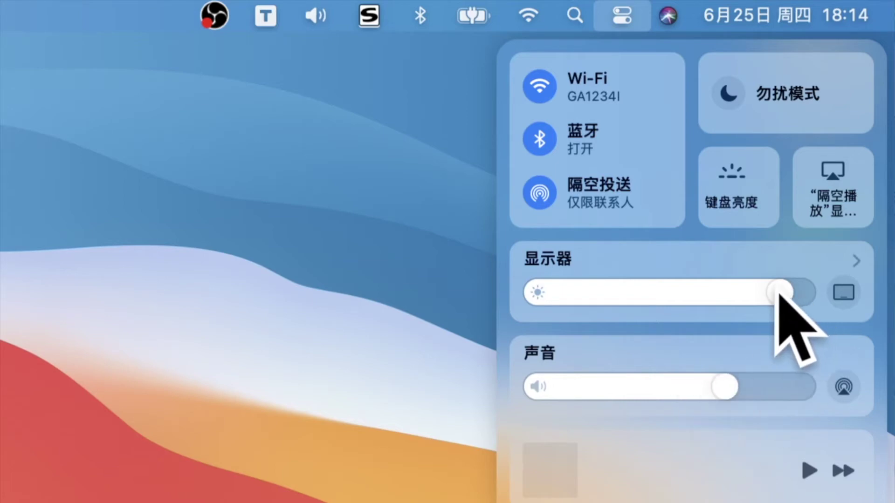
{"action": "mouse_move", "coordinate": [777, 291]}
{"action": "left_mouse_down"}
{"action": "mouse_move", "coordinate": [725, 292]}
{"action": "mouse_move", "coordinate": [783, 298]}
{"action": "left_mouse_up"}
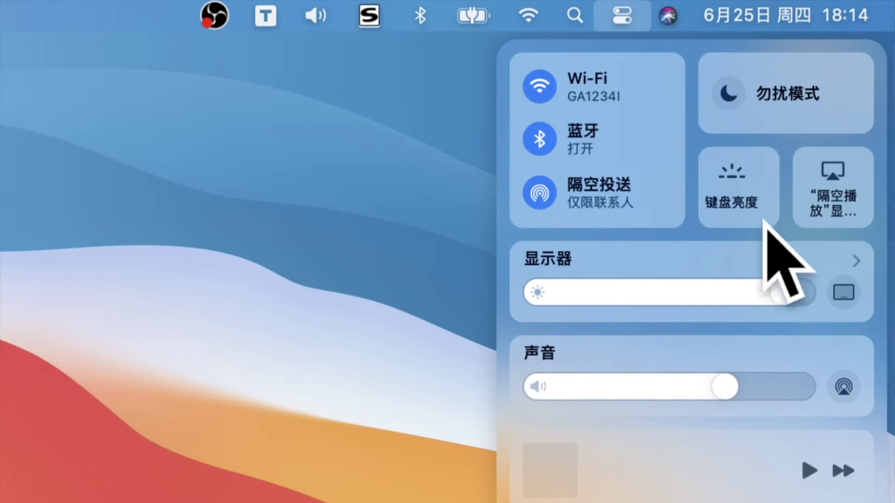
Set the keyboard backlight brightness to minimum in the Keyboard Brightness panel.
{"action": "left_click", "coordinate": [740, 184]}
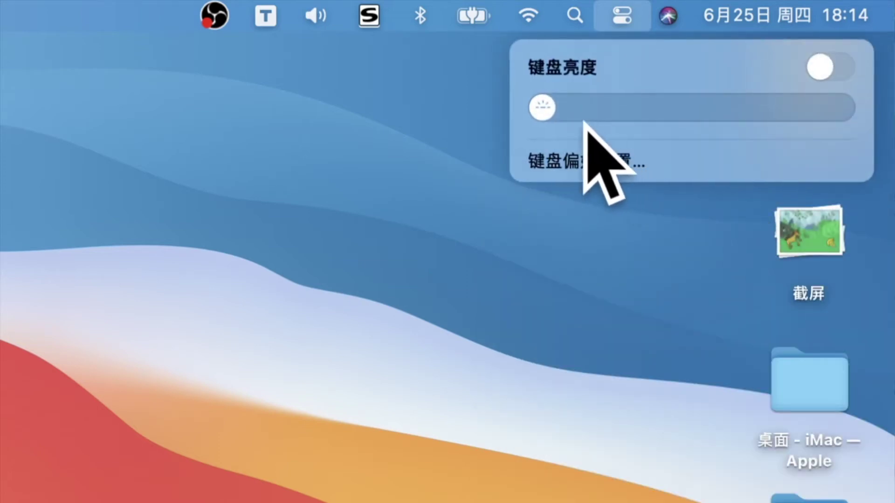
{"action": "left_click_drag", "start_coordinate": [552, 110], "coordinate": [514, 112]}
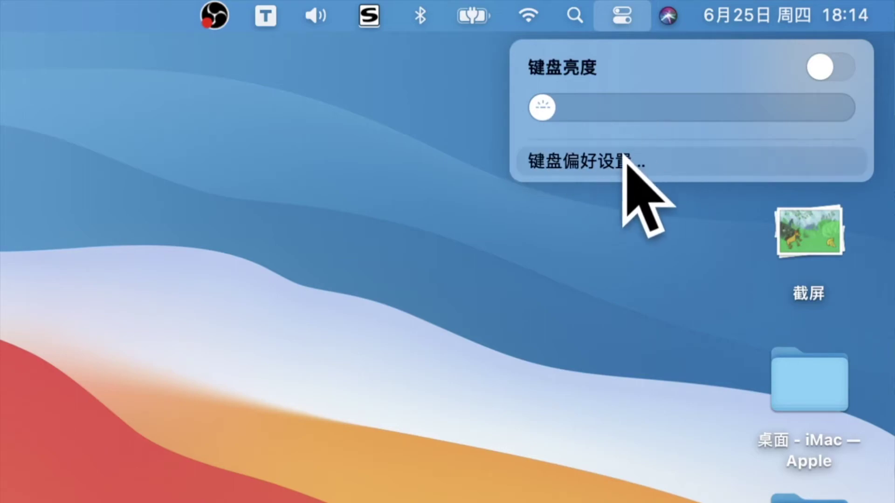
{"action": "left_click", "coordinate": [624, 160]}
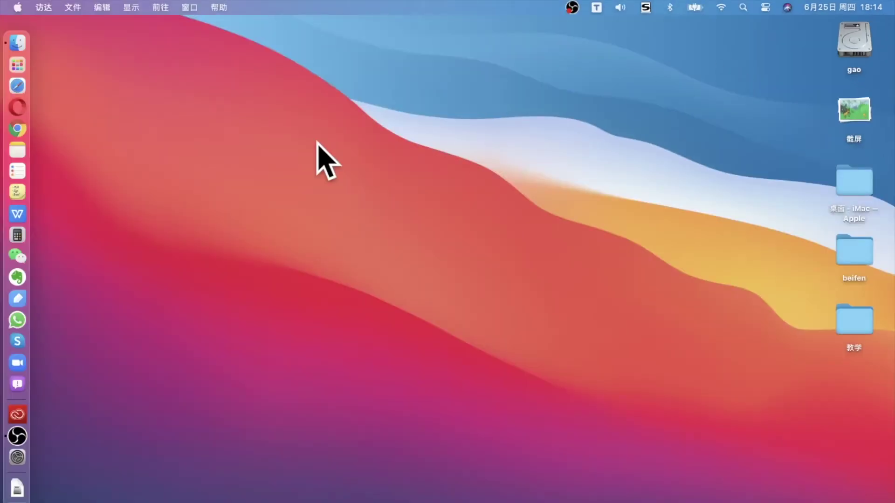
{"action": "left_click", "coordinate": [18, 7]}
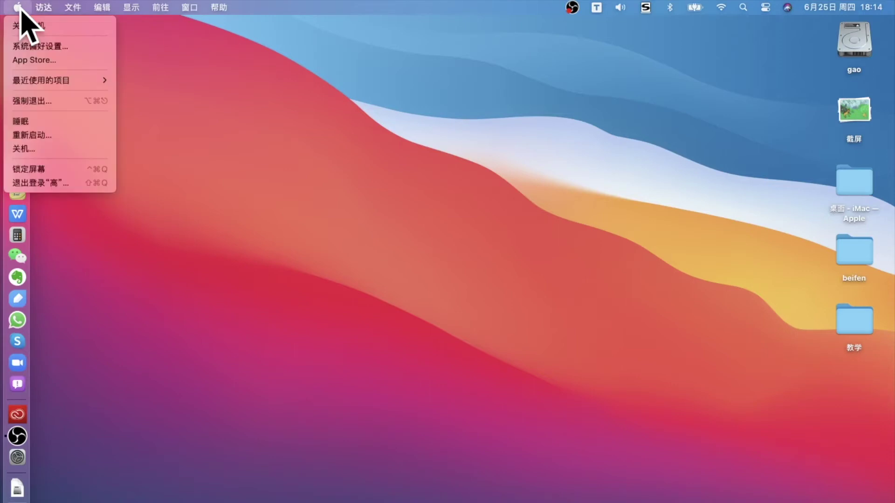
{"action": "left_click", "coordinate": [74, 47]}
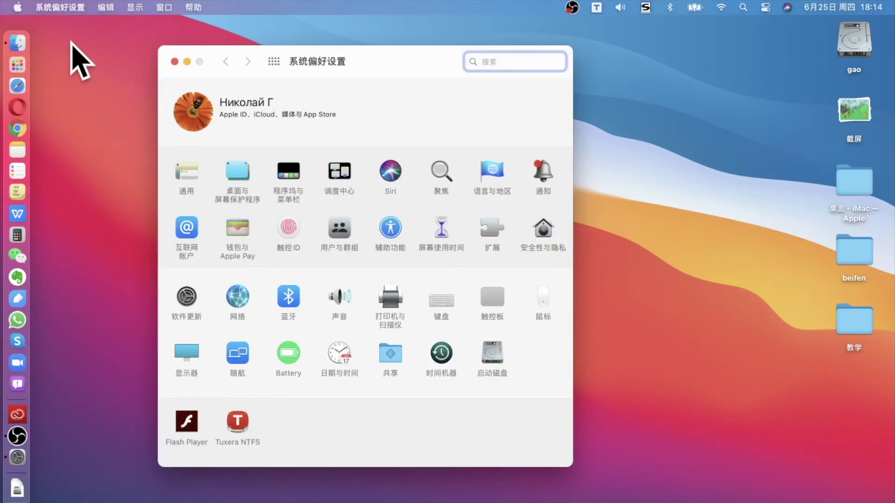
{"action": "left_click_drag", "start_coordinate": [400, 65], "coordinate": [422, 80]}
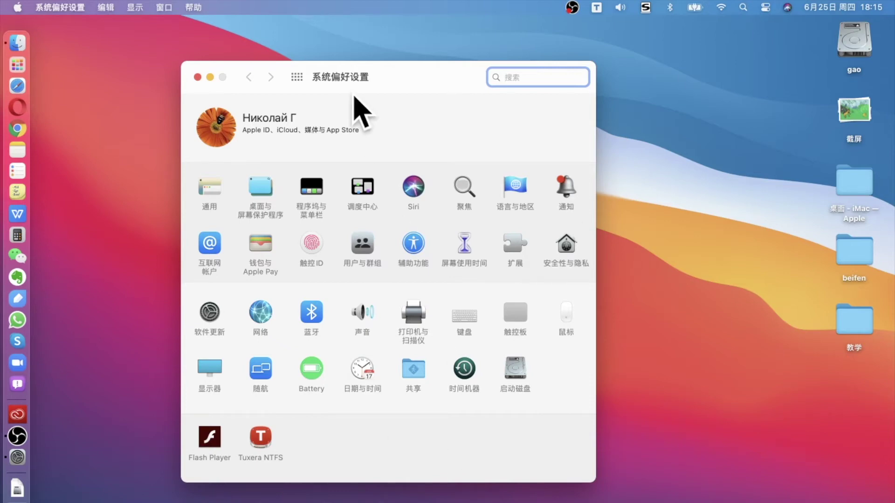
{"action": "left_click", "coordinate": [197, 77]}
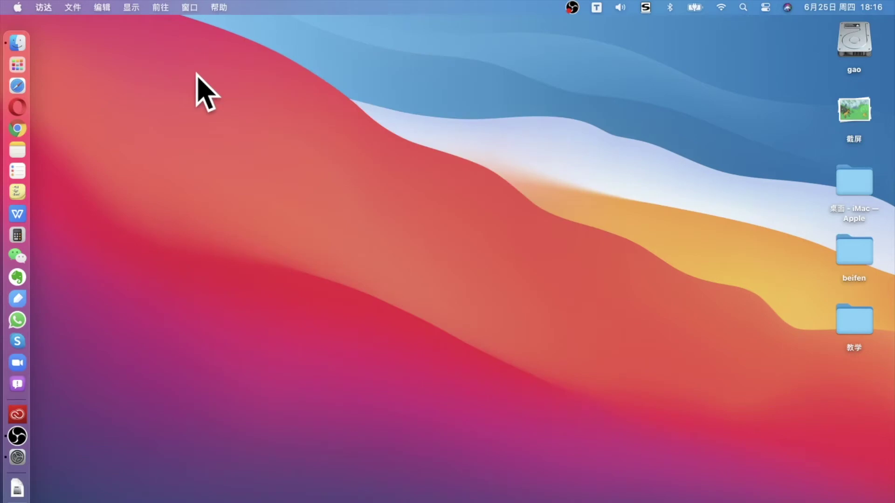
Launch Google Chrome from the Launchpad app grid.
{"action": "left_click", "coordinate": [20, 66]}
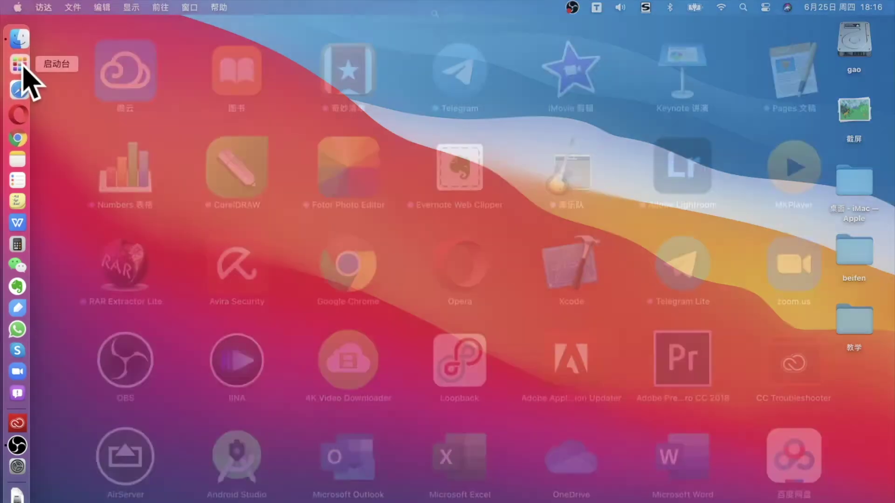
{"action": "scroll", "coordinate": [344, 268], "scroll_direction": "right", "scroll_amount": 5}
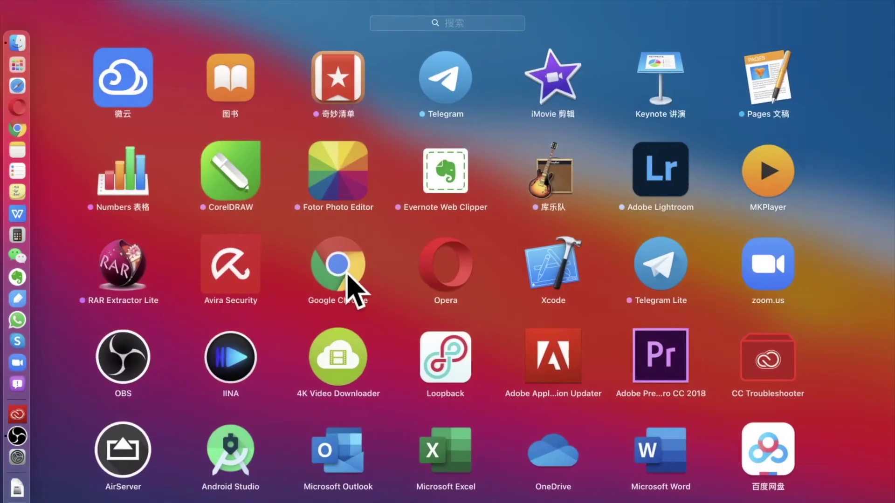
{"action": "scroll", "coordinate": [345, 271], "scroll_direction": "left", "scroll_amount": 5}
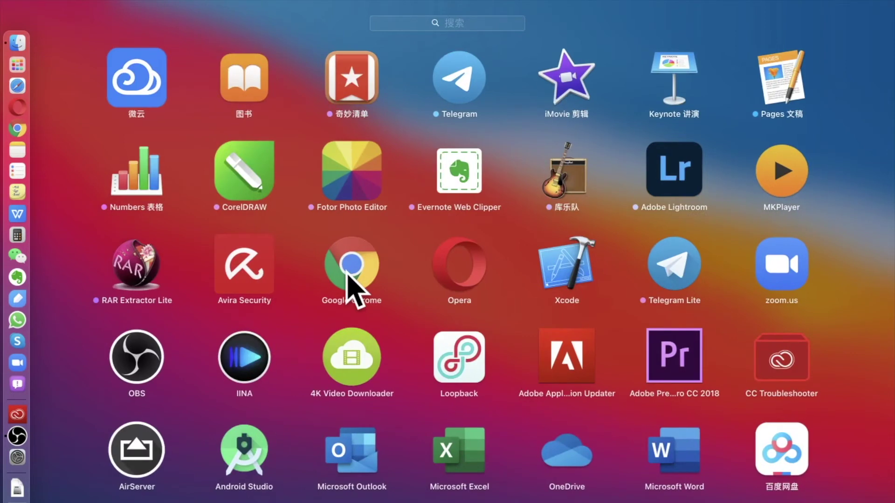
{"action": "left_click", "coordinate": [350, 275]}
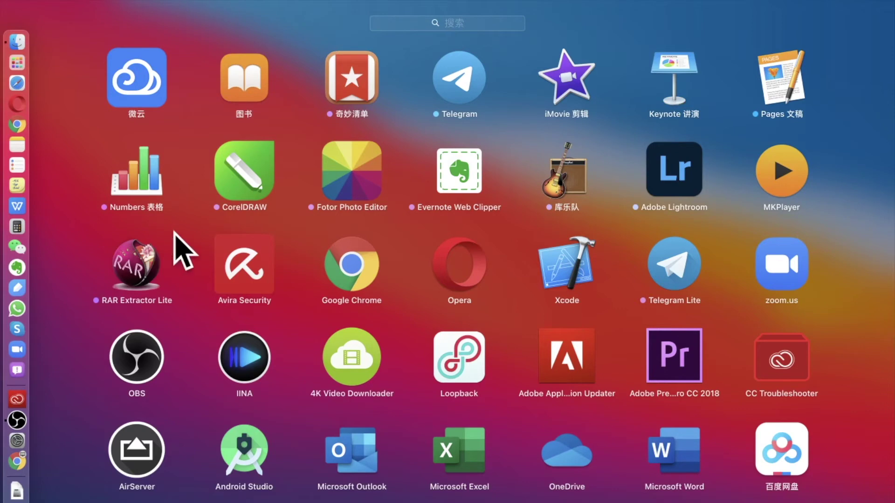
Browse the 其他 utilities folder, then close it and leave Launchpad.
{"action": "scroll", "coordinate": [423, 216], "scroll_direction": "up", "scroll_amount": 2}
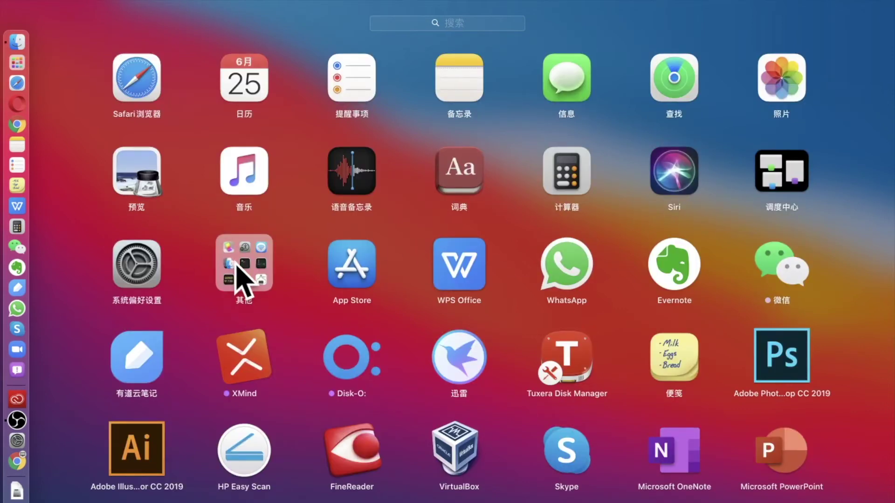
{"action": "left_click", "coordinate": [236, 263]}
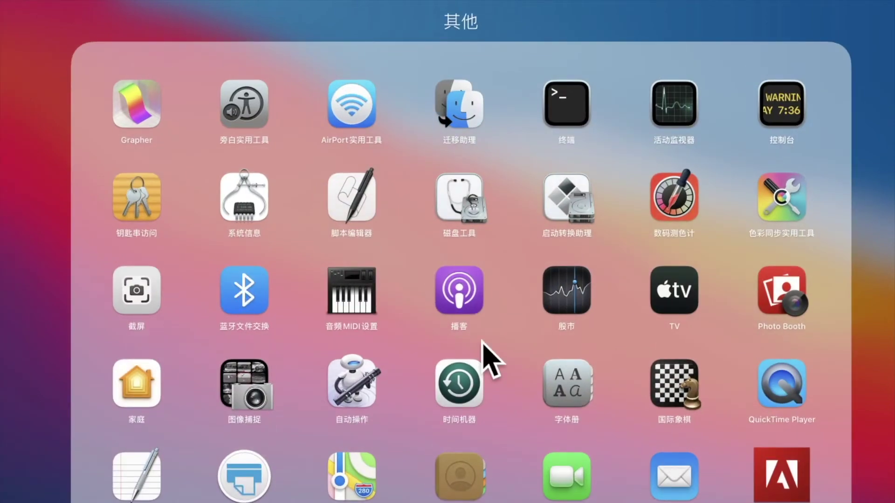
{"action": "left_click", "coordinate": [14, 84]}
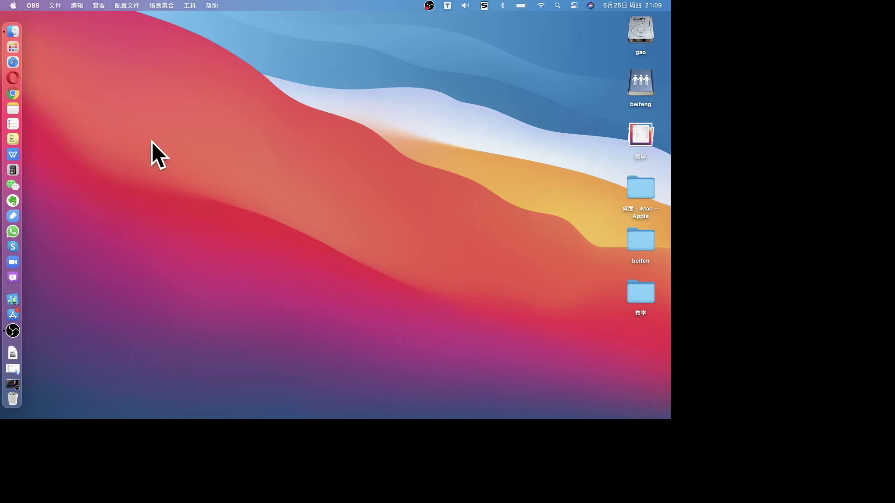
Launch the App Store, view the featured menu-bar story, and return to Обзор.
{"action": "left_click", "coordinate": [17, 47]}
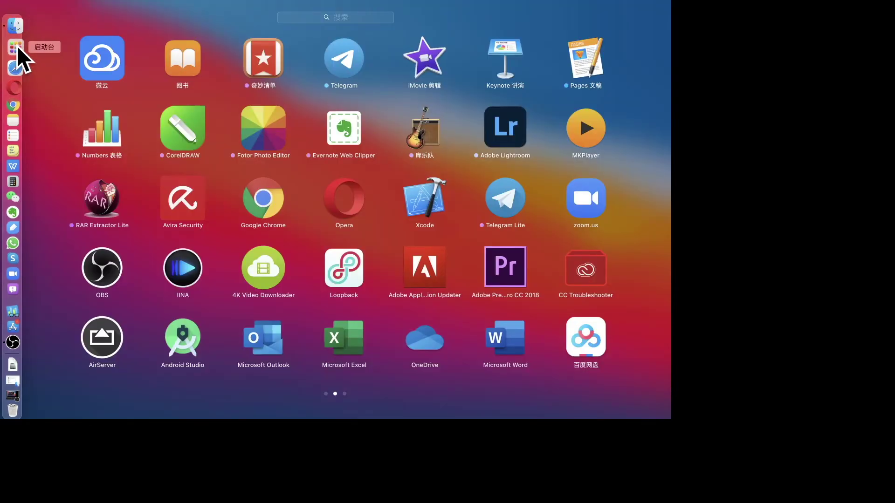
{"action": "left_click", "coordinate": [44, 42]}
{"action": "left_click", "coordinate": [13, 314]}
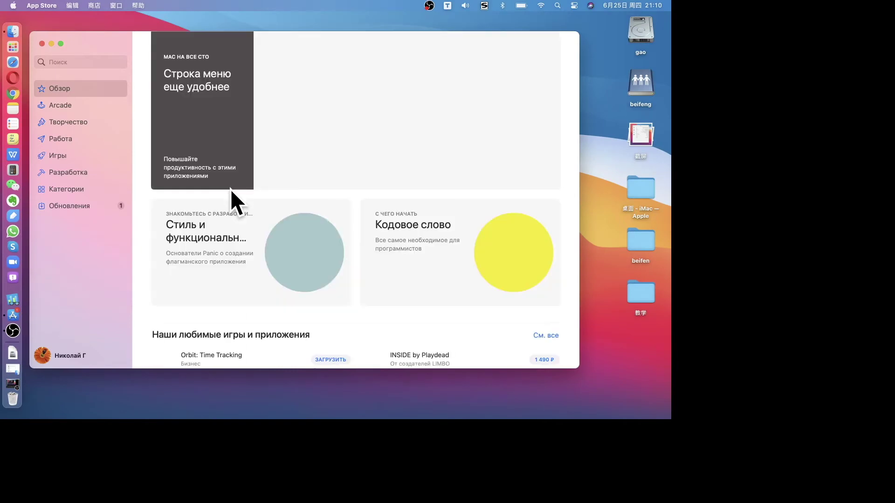
{"action": "left_click", "coordinate": [231, 188]}
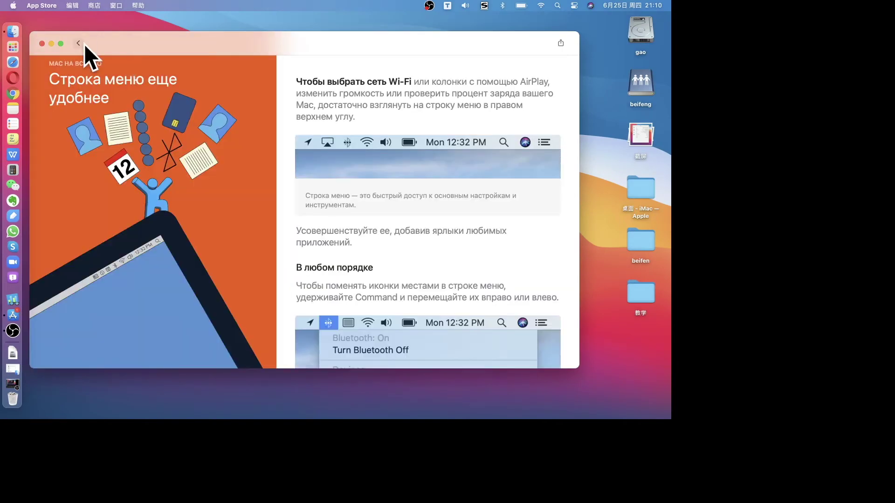
{"action": "left_click", "coordinate": [80, 43]}
Browse the Arcade, Работа and Творчество sections.
{"action": "left_click", "coordinate": [84, 105]}
{"action": "left_click", "coordinate": [87, 135]}
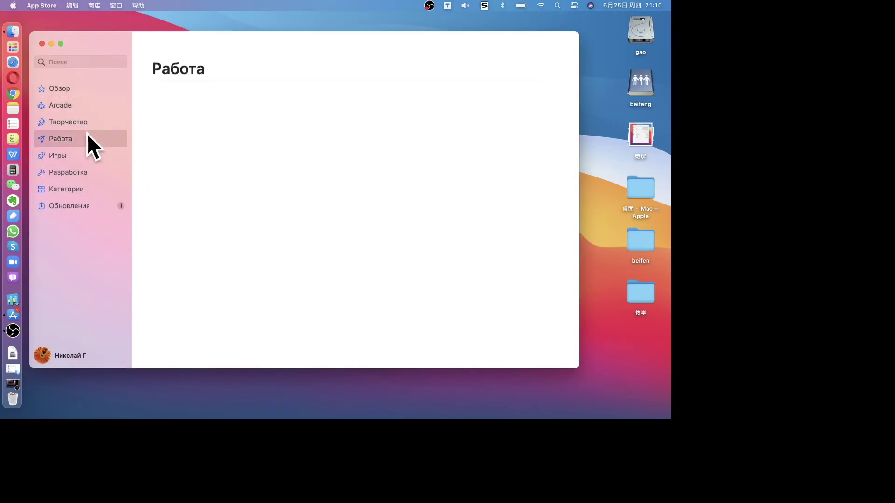
{"action": "left_click", "coordinate": [92, 121]}
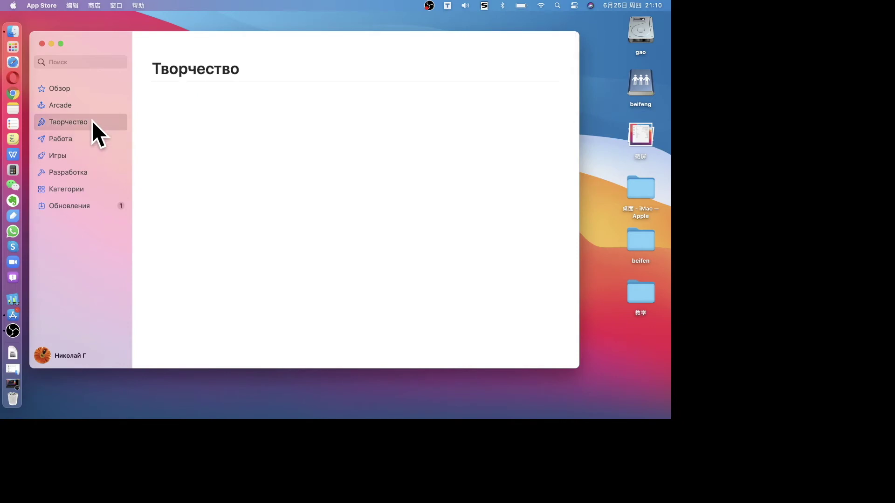